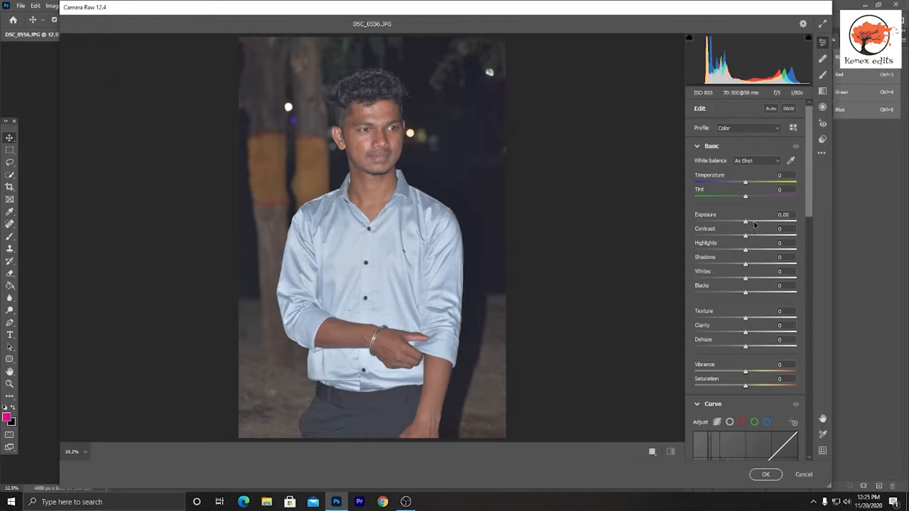
# Step: Set Contrast to +28, Highlights to -100 and Shadows to +69 in the photo's basic adjustments
pyautogui.moveTo(747, 236); pyautogui.dragTo(762, 237)
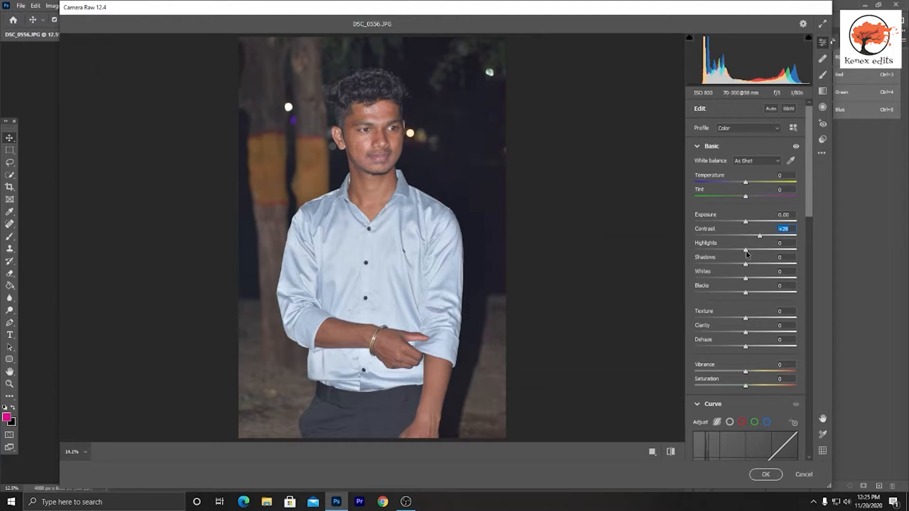
pyautogui.moveTo(746, 254); pyautogui.dragTo(677, 260)
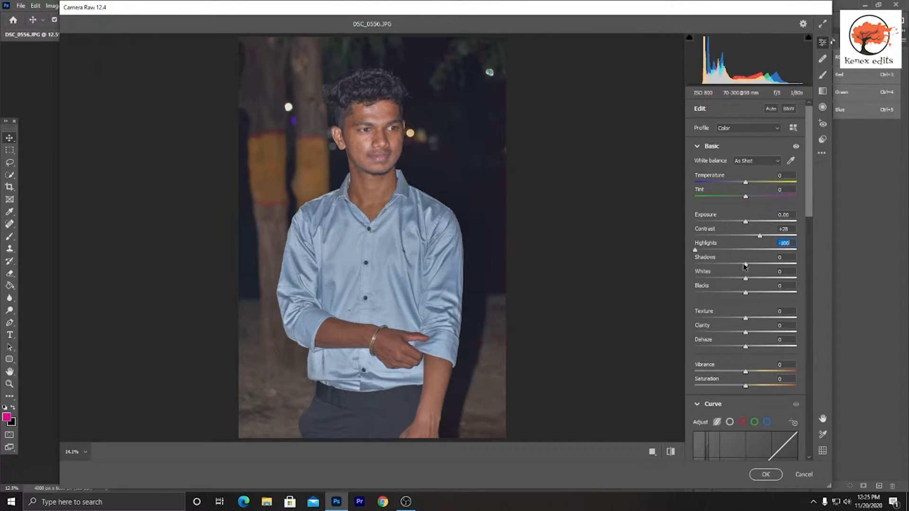
pyautogui.click(784, 256)
pyautogui.write('69')
pyautogui.press('Return')
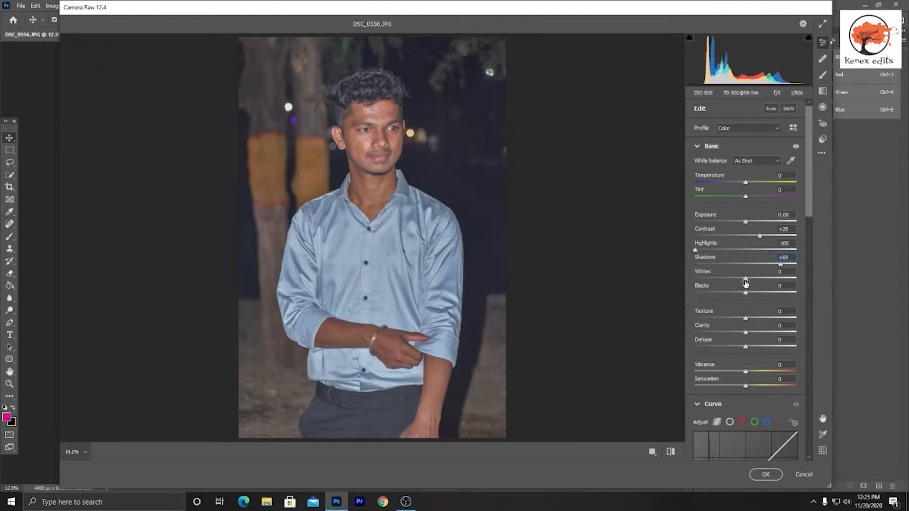
# Step: Set Whites to -100 and Blacks to -60 to deepen the photo's tones
pyautogui.moveTo(746, 283); pyautogui.dragTo(638, 279)
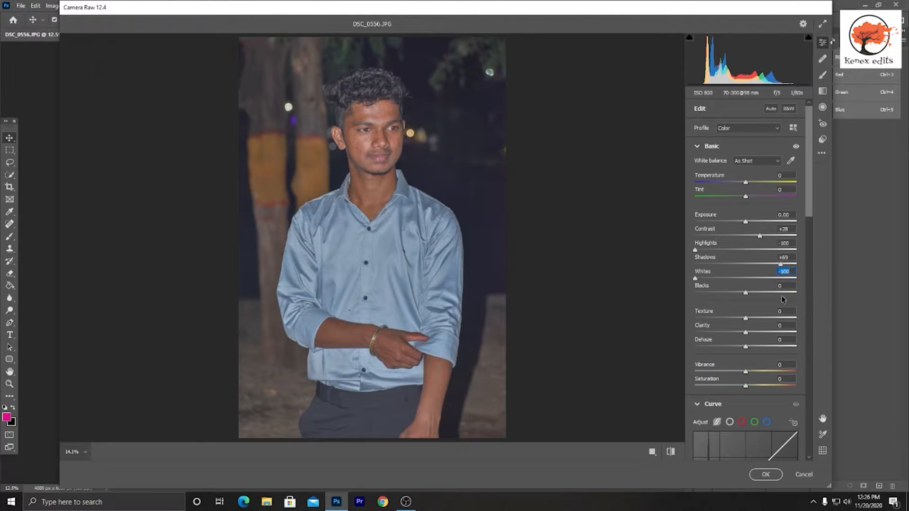
pyautogui.click(791, 271)
pyautogui.press('Tab')
pyautogui.write('-60')
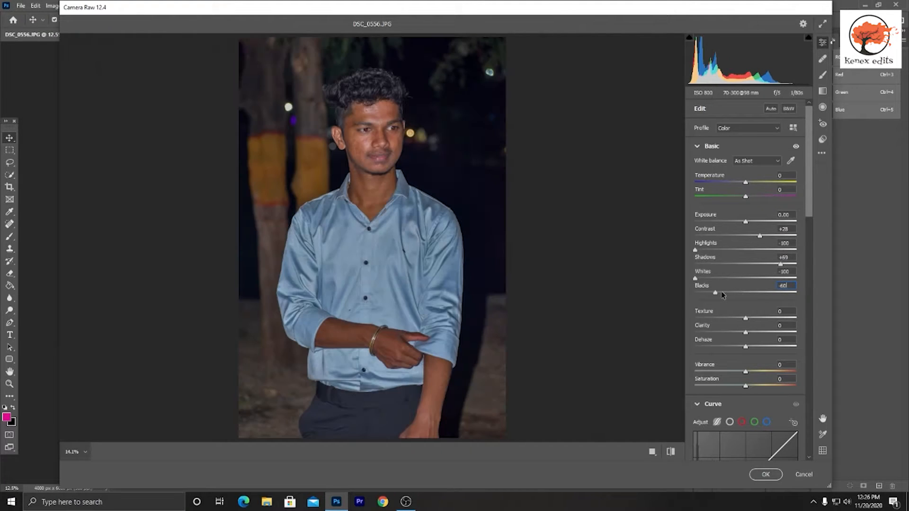
# Step: Raise the photo's Clarity to +67 in the basic adjustments
pyautogui.click(810, 294)
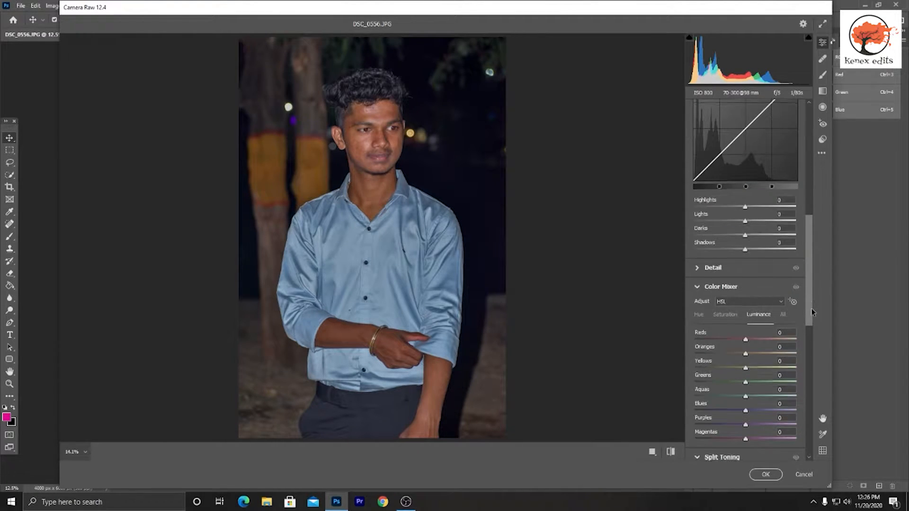
pyautogui.moveTo(812, 308); pyautogui.dragTo(835, 159)
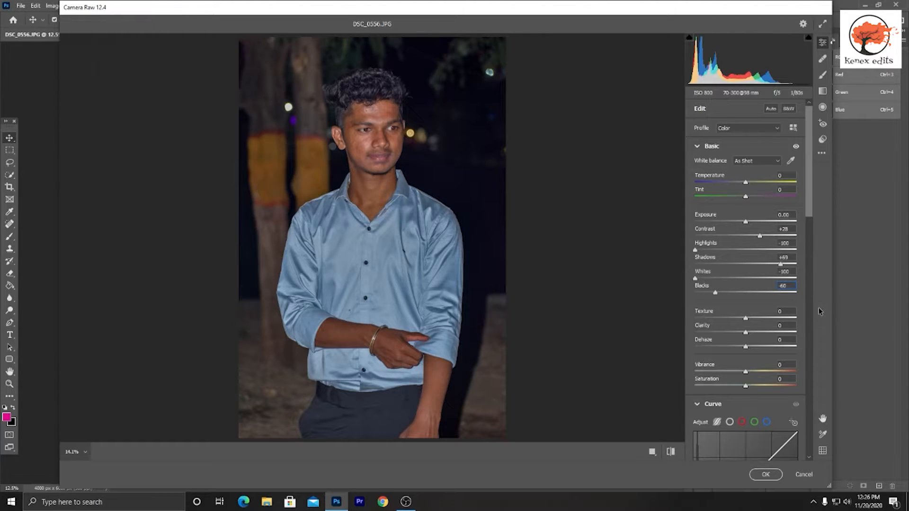
pyautogui.click(749, 333)
pyautogui.moveTo(750, 333); pyautogui.dragTo(780, 336)
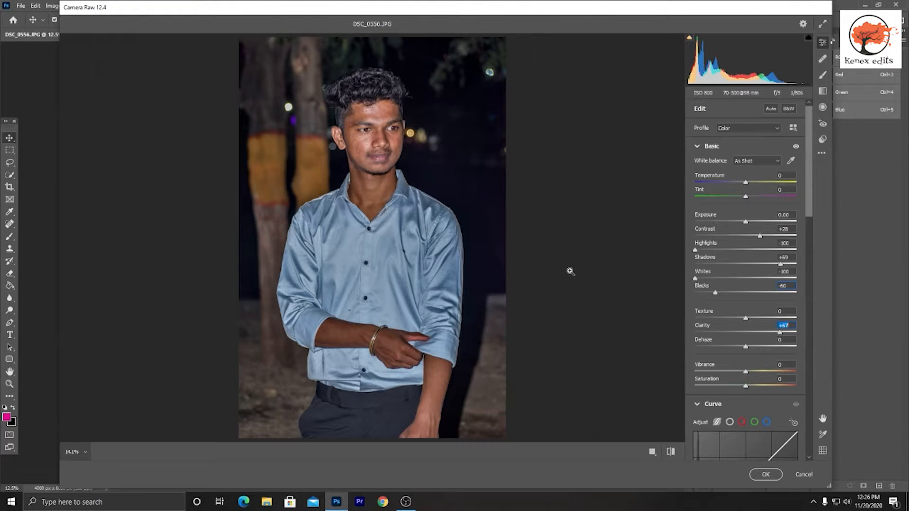
# Step: Shift the Oranges hue slightly towards yellow in the Color Mixer
pyautogui.moveTo(810, 216); pyautogui.dragTo(807, 303)
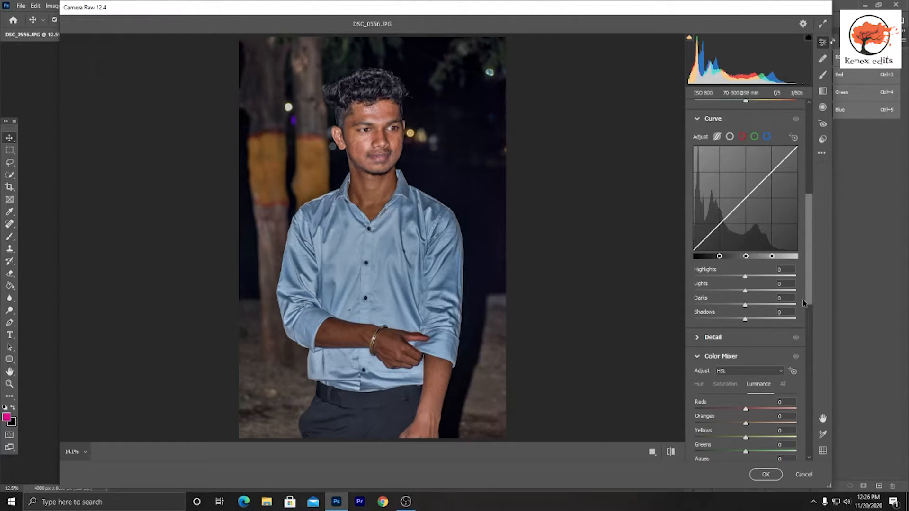
pyautogui.moveTo(810, 295); pyautogui.dragTo(810, 329)
pyautogui.click(699, 276)
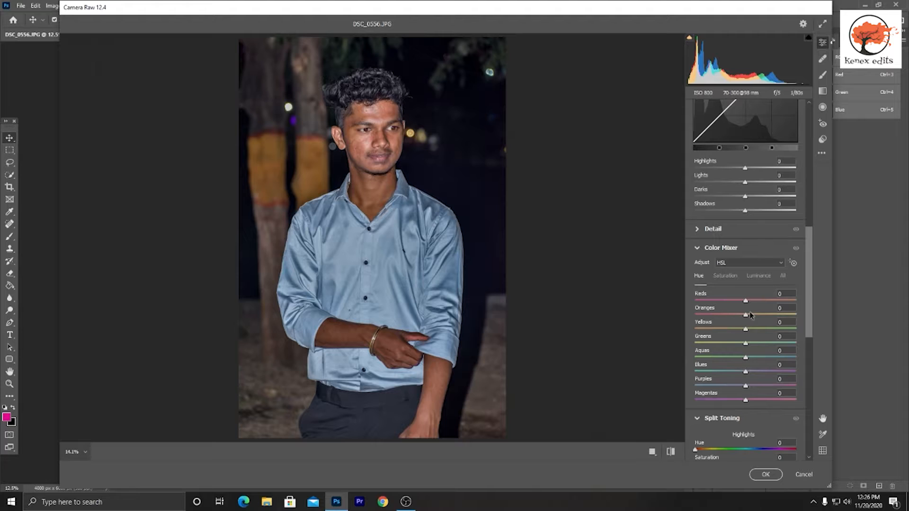
pyautogui.moveTo(751, 314); pyautogui.dragTo(757, 314)
# Step: Set Color Mixer saturation to -60 for Oranges and -100 for Yellows, Greens and Aquas
pyautogui.click(731, 278)
pyautogui.moveTo(746, 315); pyautogui.dragTo(736, 315)
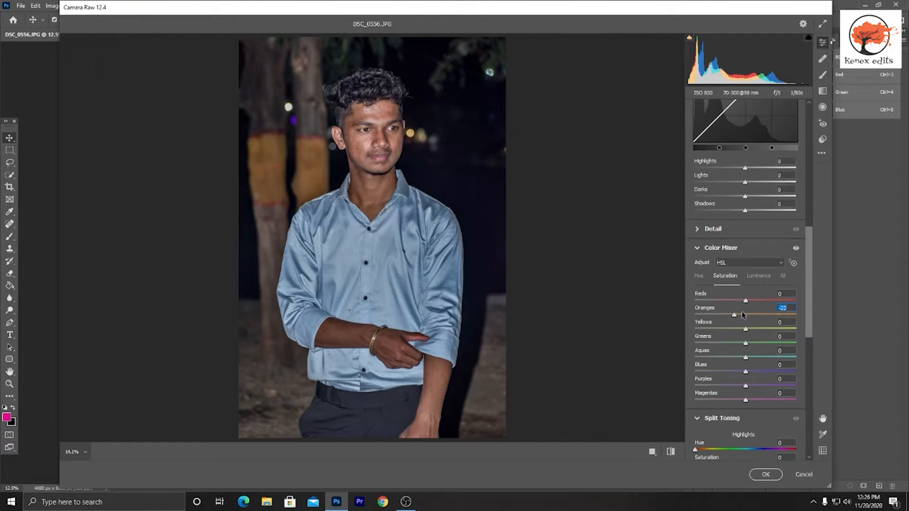
pyautogui.moveTo(736, 316); pyautogui.dragTo(721, 316)
pyautogui.moveTo(719, 316); pyautogui.dragTo(715, 318)
pyautogui.moveTo(745, 330); pyautogui.dragTo(680, 333)
pyautogui.moveTo(746, 343); pyautogui.dragTo(672, 343)
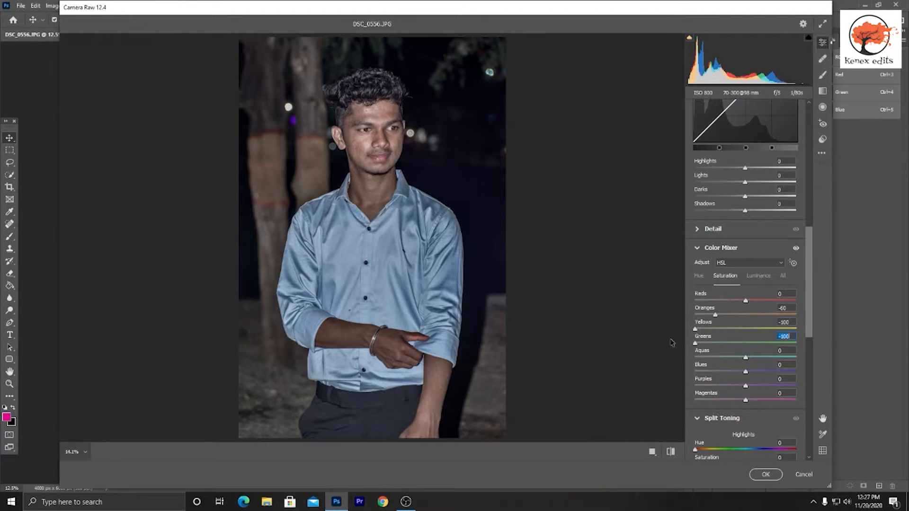
pyautogui.moveTo(746, 357); pyautogui.dragTo(655, 359)
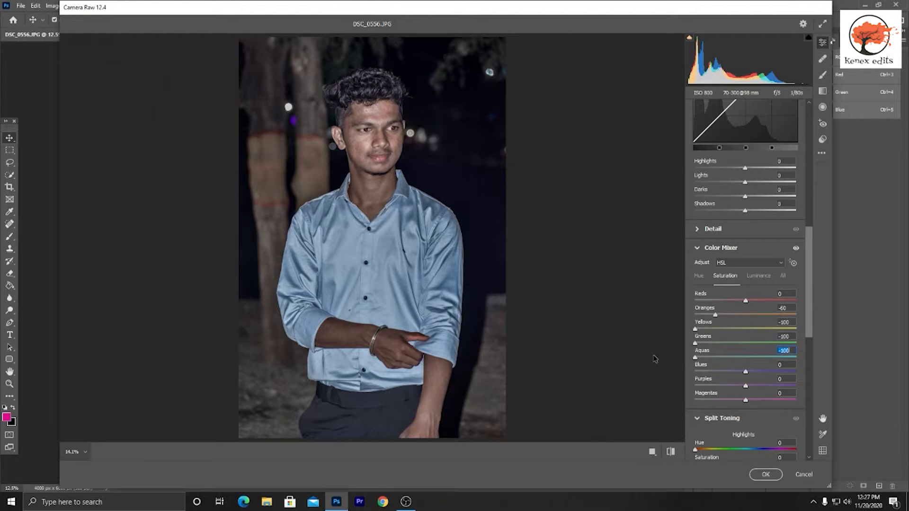
# Step: Set Color Mixer luminance to +24 for Oranges and +22 for Yellows
pyautogui.click(757, 276)
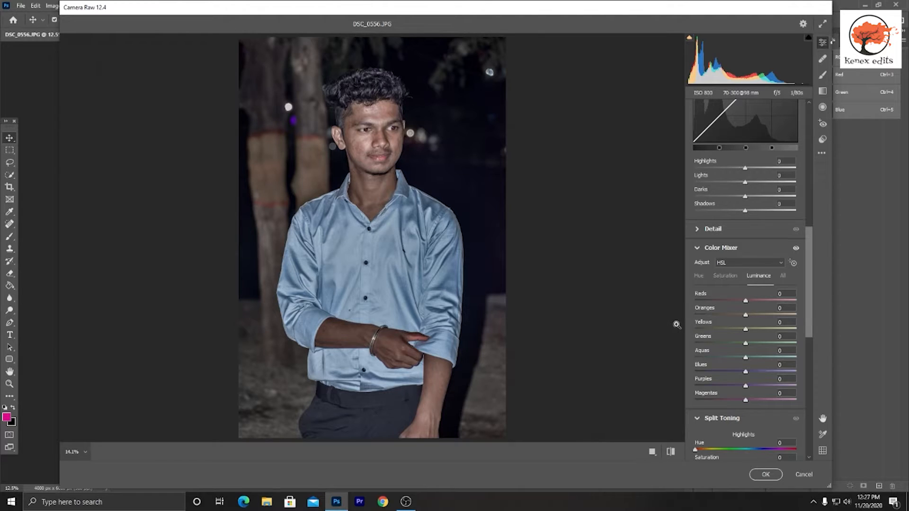
pyautogui.moveTo(747, 316); pyautogui.dragTo(760, 331)
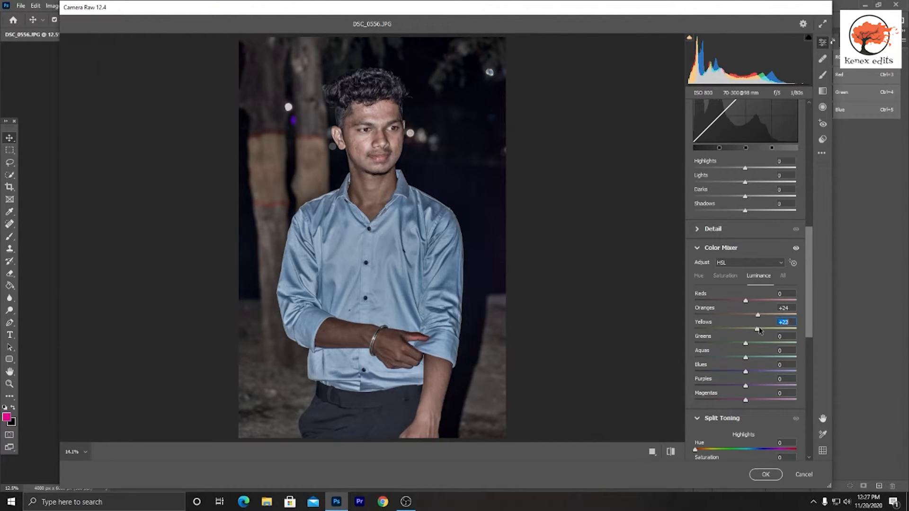
# Step: Readjust Oranges in the Color Mixer to a saturation of -40 and a hue of +7
pyautogui.click(725, 277)
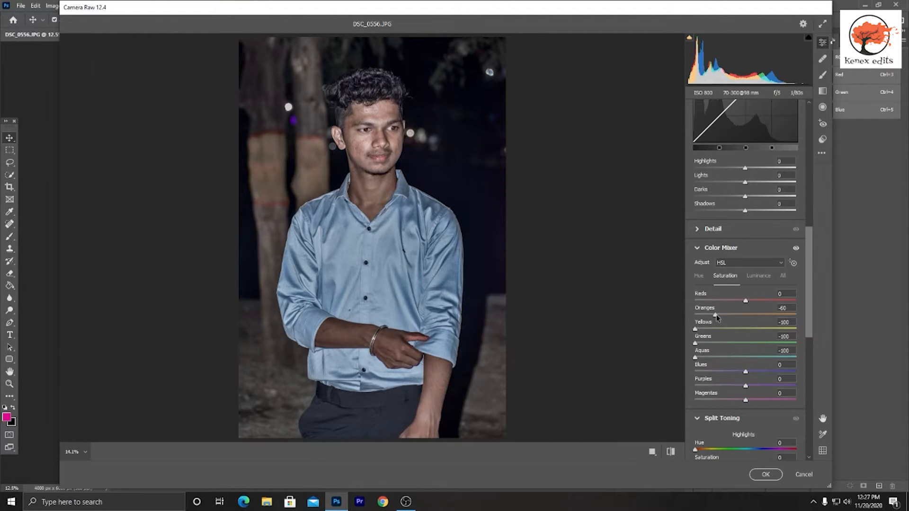
pyautogui.moveTo(717, 318); pyautogui.dragTo(750, 316)
pyautogui.click(700, 277)
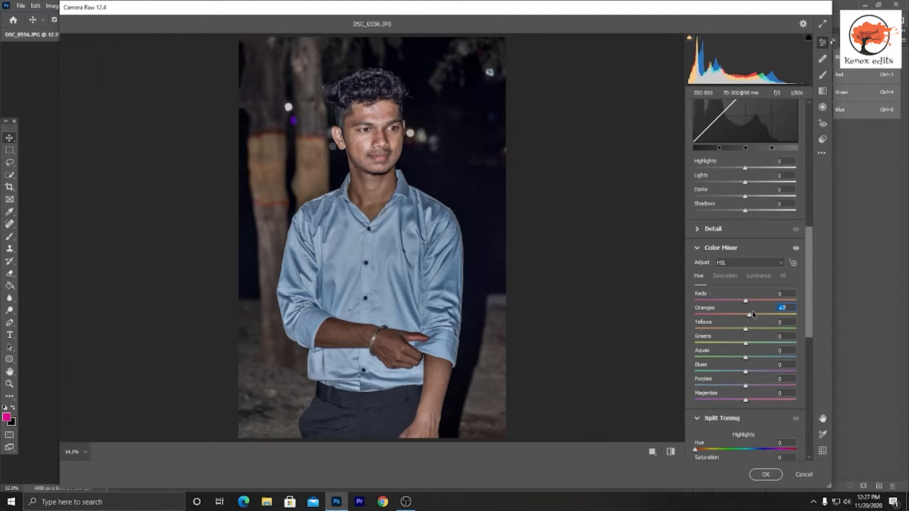
# Step: Set the Red Primary saturation in Calibration to -44
pyautogui.moveTo(808, 307); pyautogui.dragTo(808, 434)
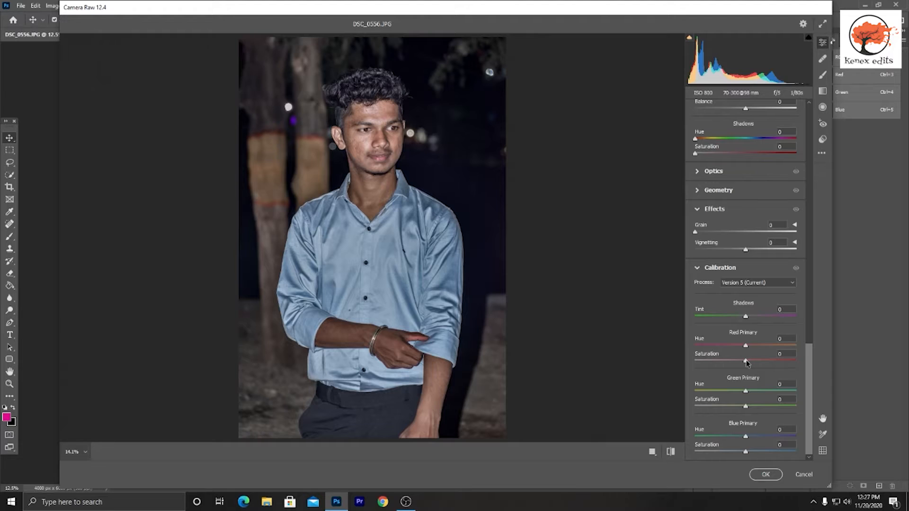
pyautogui.moveTo(746, 363); pyautogui.dragTo(722, 362)
pyautogui.moveTo(726, 362); pyautogui.dragTo(768, 361)
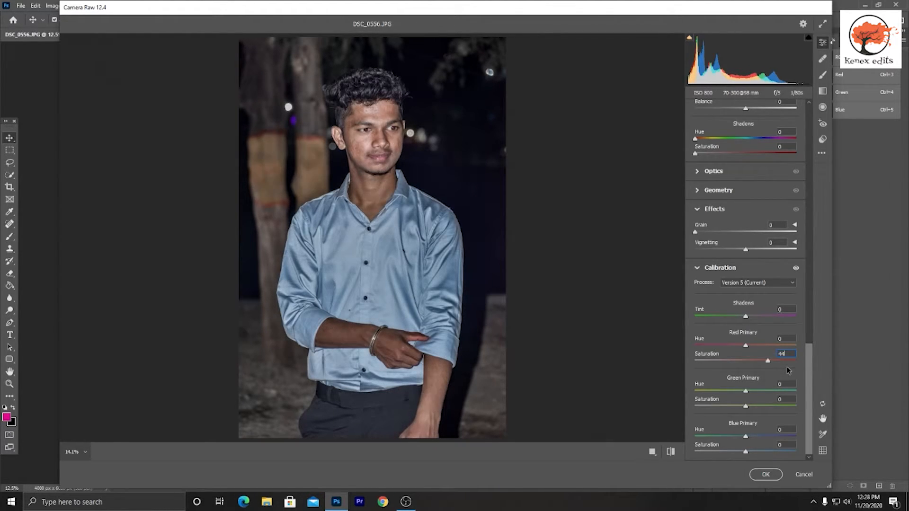
pyautogui.press('BackSpace')
pyautogui.press('BackSpace')
pyautogui.write('-44')
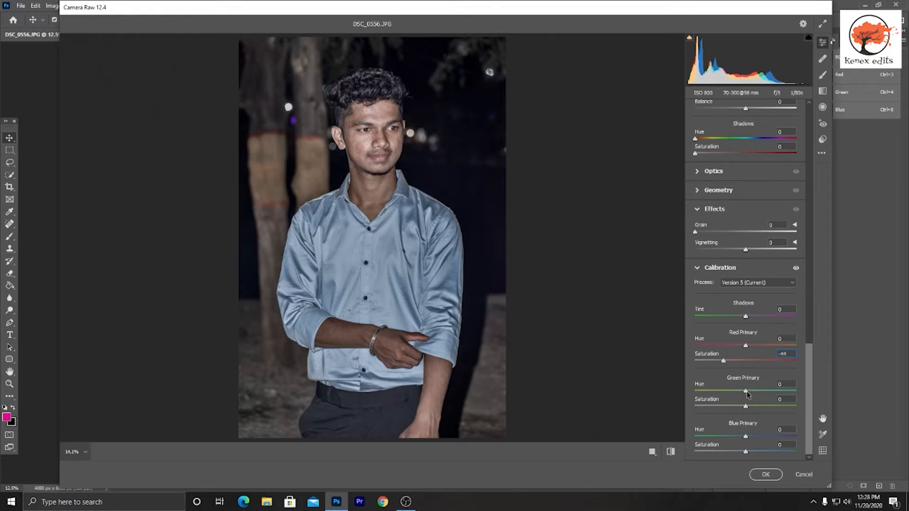
# Step: Calibrate Green Primary to hue +44 and saturation +100, and Blue Primary to saturation +100
pyautogui.moveTo(746, 393); pyautogui.dragTo(768, 394)
pyautogui.moveTo(746, 407); pyautogui.dragTo(850, 409)
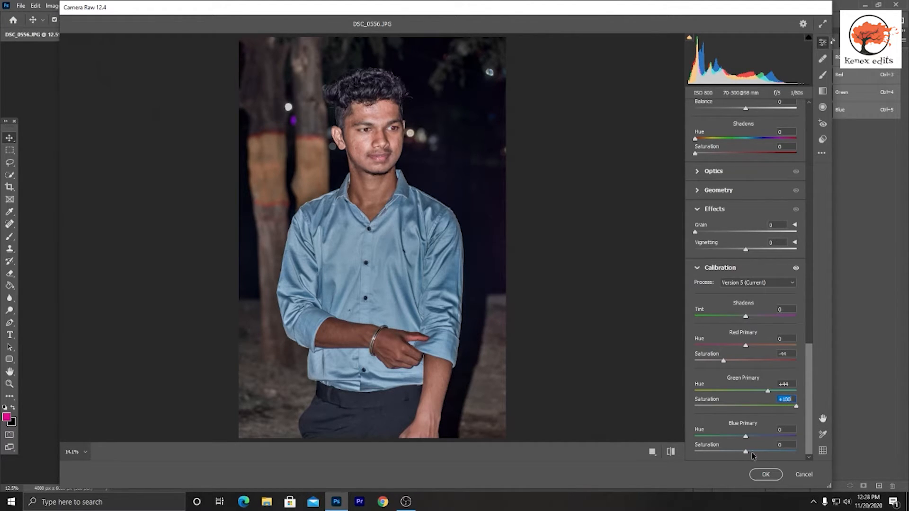
pyautogui.moveTo(746, 452); pyautogui.dragTo(826, 454)
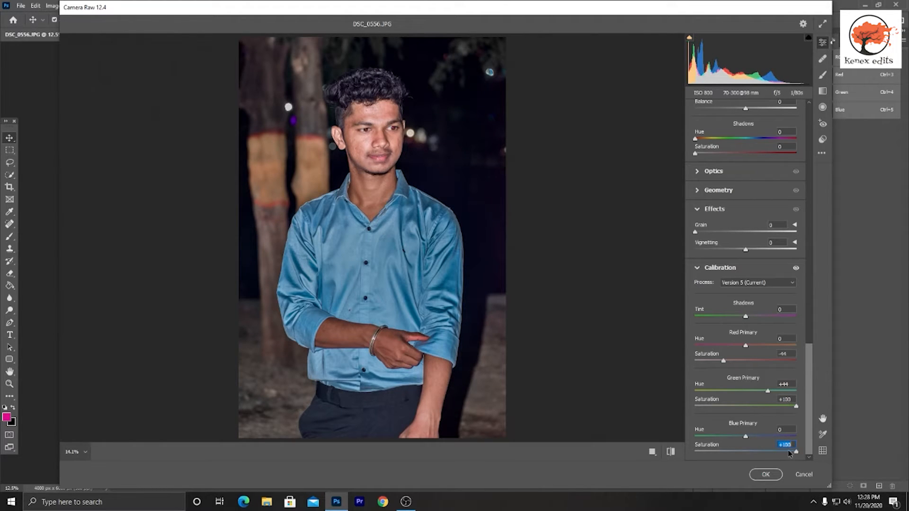
pyautogui.moveTo(746, 436)
pyautogui.mouseDown()
pyautogui.moveTo(730, 437)
pyautogui.moveTo(746, 437)
pyautogui.mouseUp()
# Step: Darken the photo's edges with a Vignetting effect of -14
pyautogui.scroll(2, 800, 331)
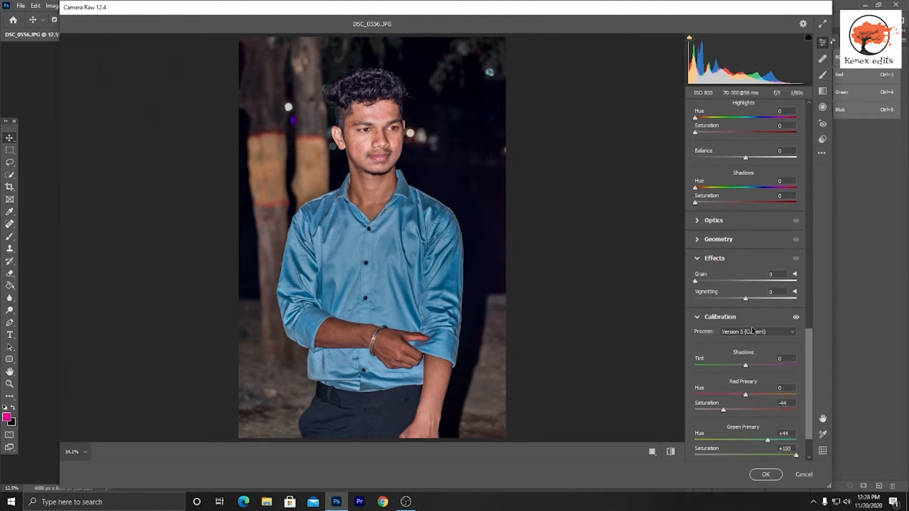
pyautogui.moveTo(746, 299); pyautogui.dragTo(738, 300)
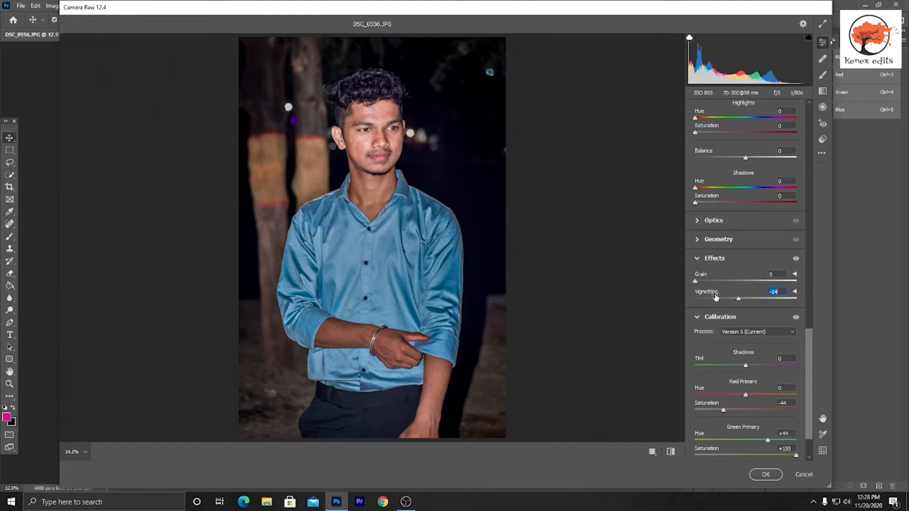
# Step: Refine the skin tones in the Color Mixer with Oranges saturation -58, Oranges luminance +36 and Reds luminance +2
pyautogui.moveTo(813, 340); pyautogui.dragTo(805, 280)
pyautogui.scroll(5, 806, 280)
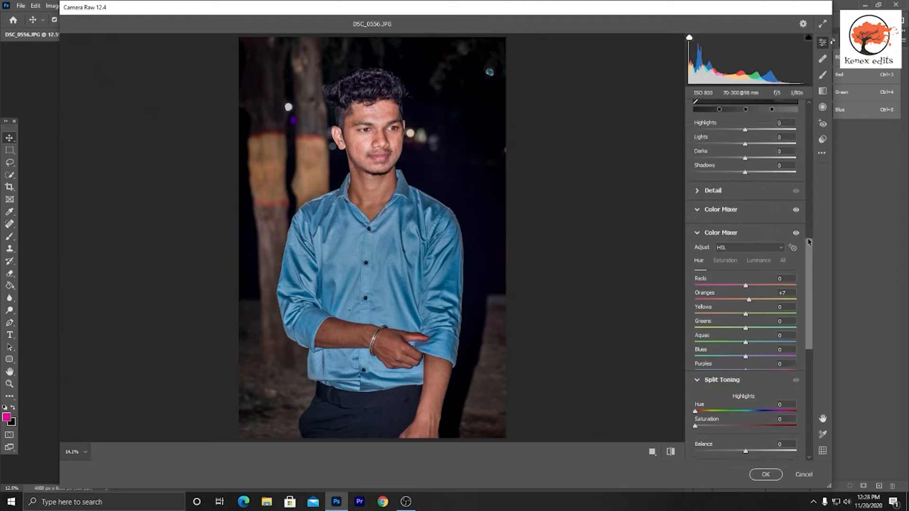
pyautogui.click(732, 312)
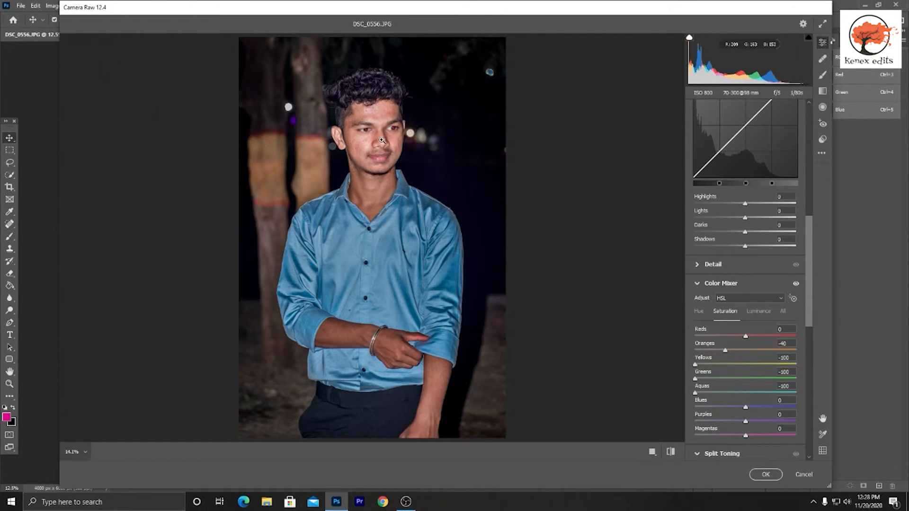
pyautogui.moveTo(728, 348); pyautogui.dragTo(722, 350)
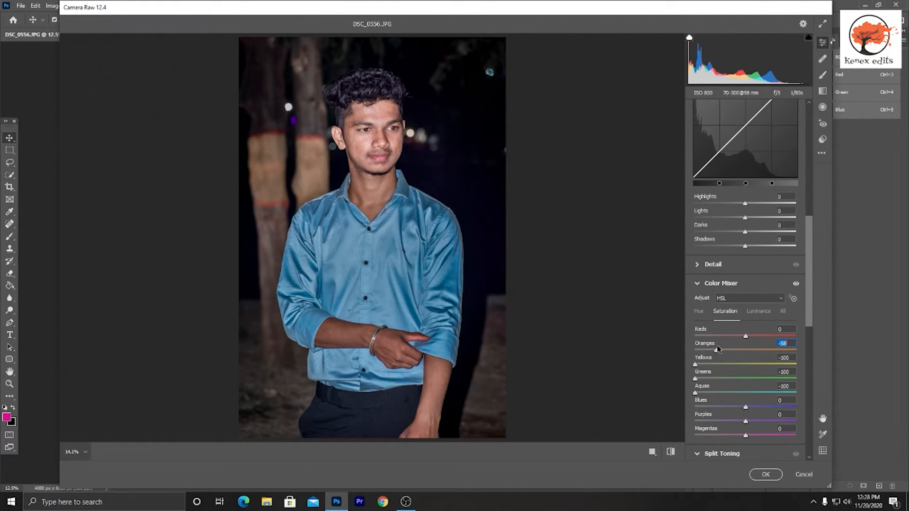
pyautogui.click(759, 311)
pyautogui.moveTo(758, 351); pyautogui.dragTo(747, 334)
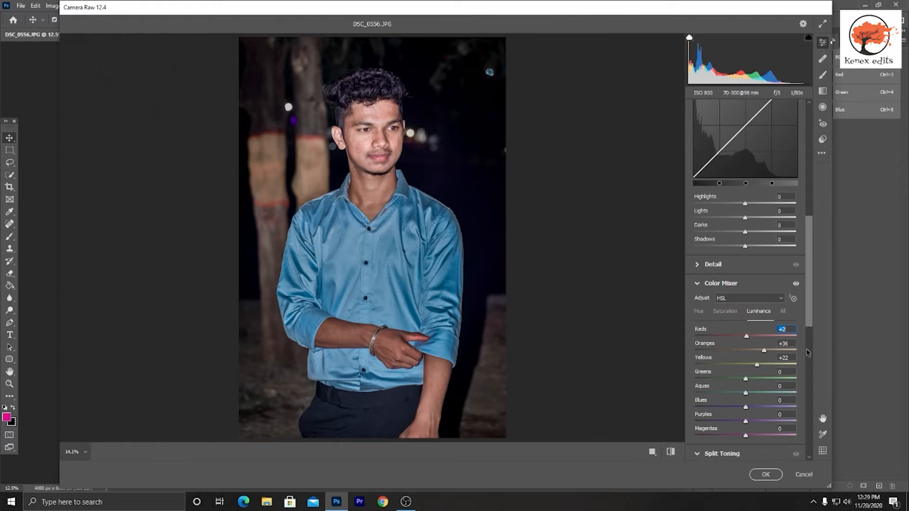
# Step: Brighten the photo by setting Exposure to +0.20 in the basic adjustments
pyautogui.moveTo(809, 319); pyautogui.dragTo(803, 174)
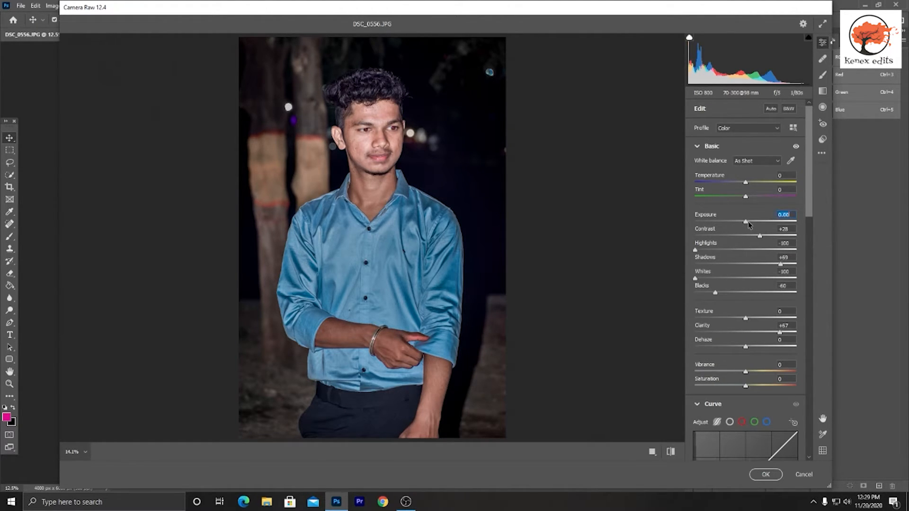
pyautogui.moveTo(749, 223); pyautogui.dragTo(752, 223)
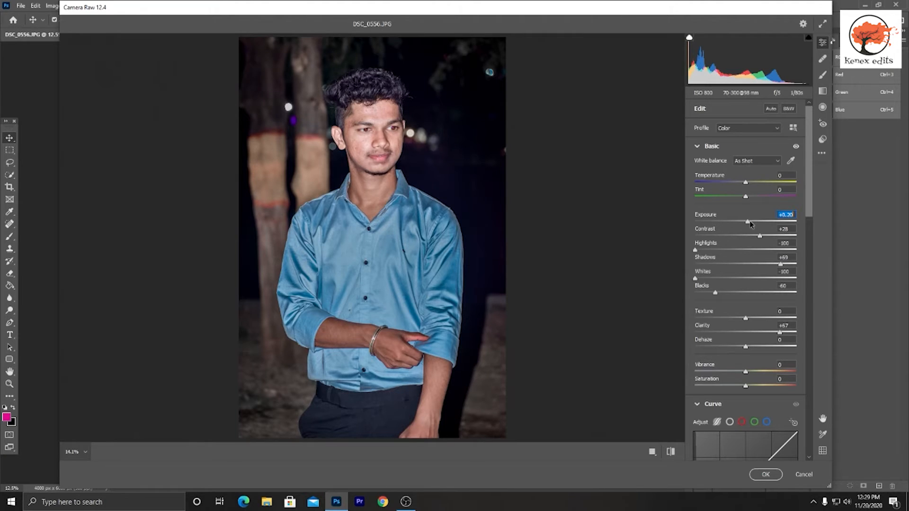
# Step: Set Color Mixer hue to +7 for Blues and -100 for Purples and Aquas, and apply the Camera Raw adjustments
pyautogui.moveTo(811, 212); pyautogui.dragTo(810, 344)
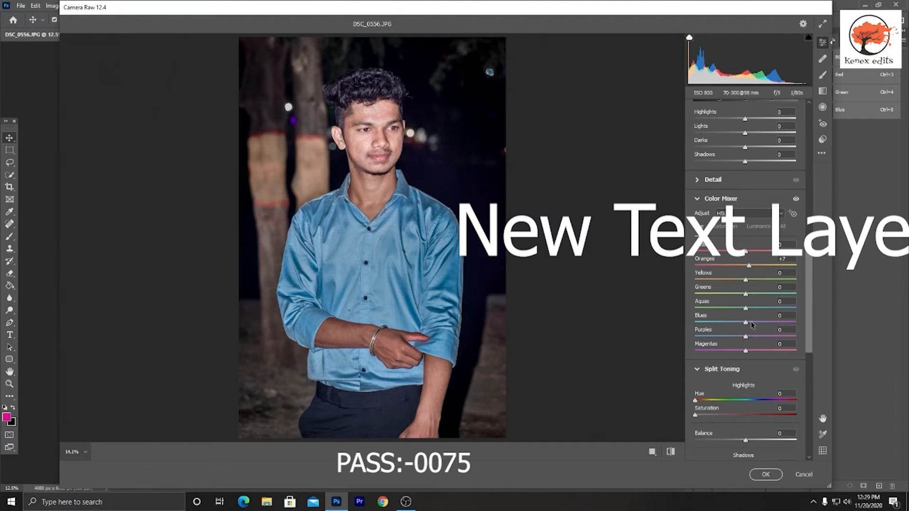
pyautogui.moveTo(752, 325); pyautogui.dragTo(681, 334)
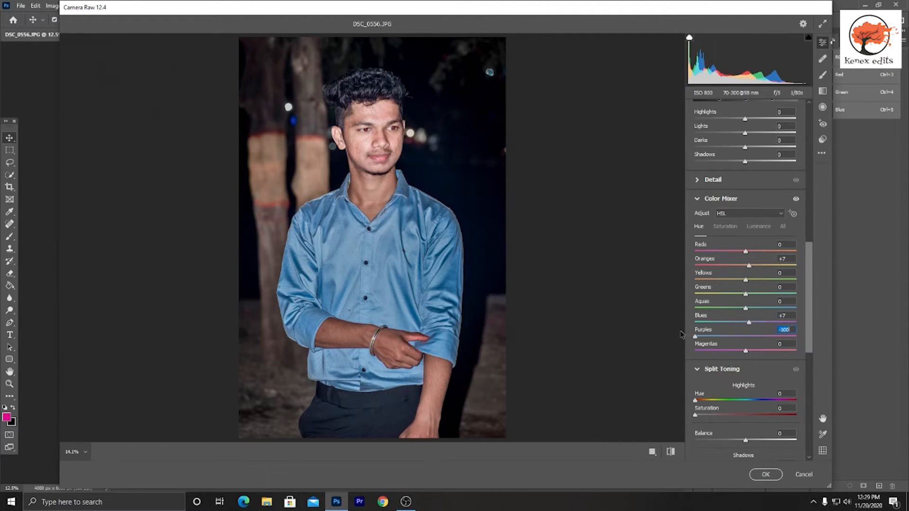
pyautogui.moveTo(746, 308); pyautogui.dragTo(667, 304)
pyautogui.scroll(10, 810, 246)
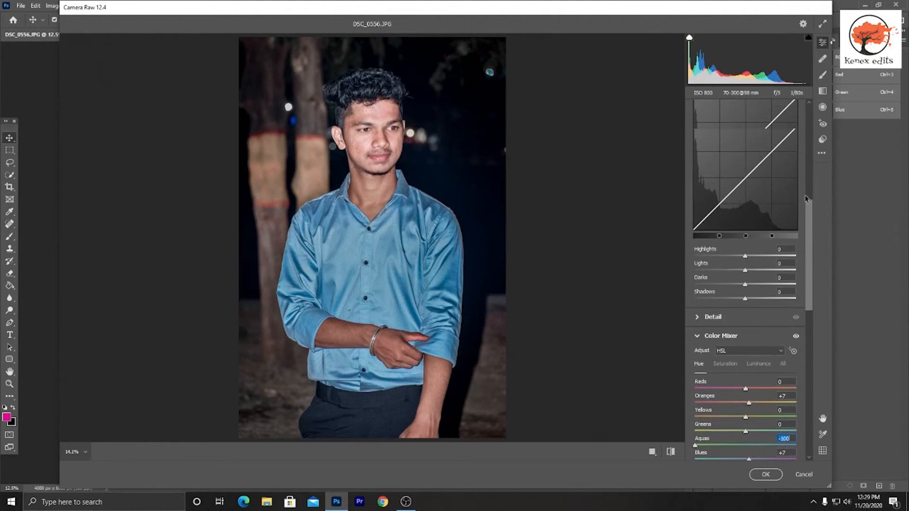
pyautogui.click(766, 474)
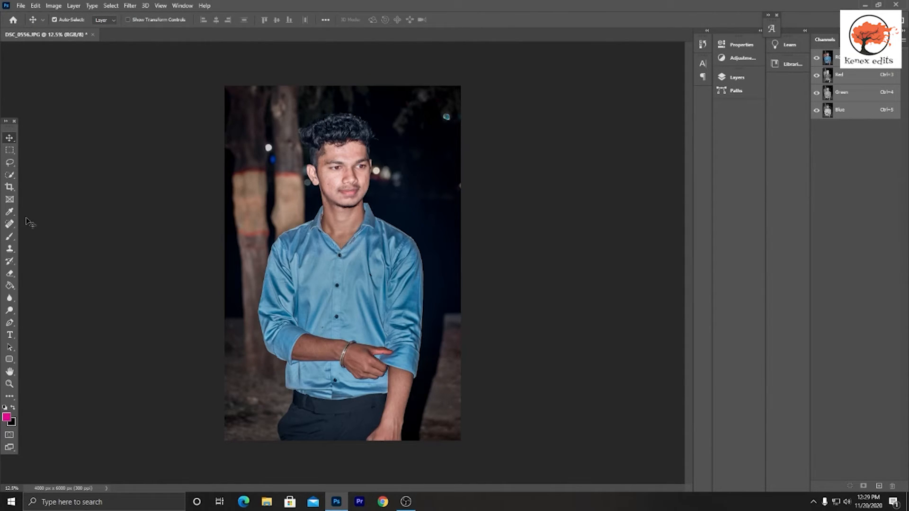
# Step: Remove the blemishes on the cheek beside the subject's visible ear with the Spot Healing Brush
pyautogui.click(10, 225)
pyautogui.hotkey('ctrl', '+')
pyautogui.hotkey('ctrl', '+')
pyautogui.hotkey('ctrl', '+')
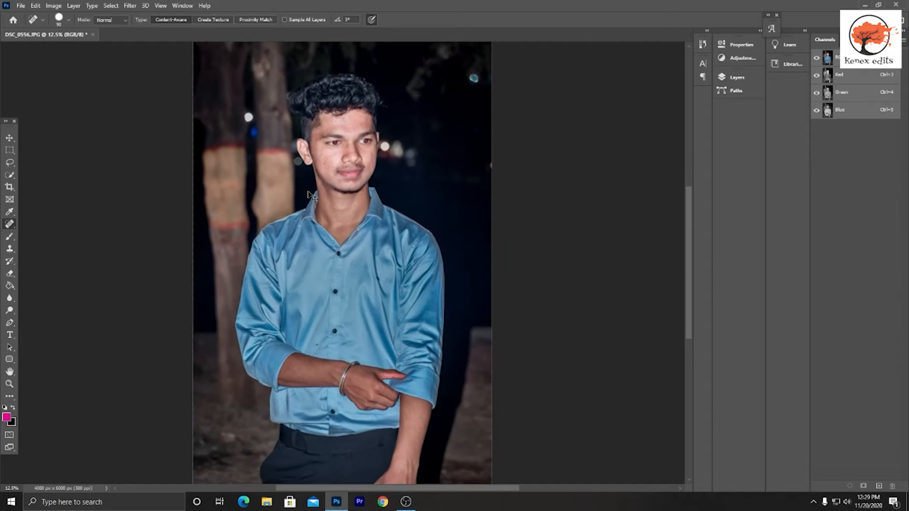
pyautogui.moveTo(308, 191); pyautogui.dragTo(320, 327)
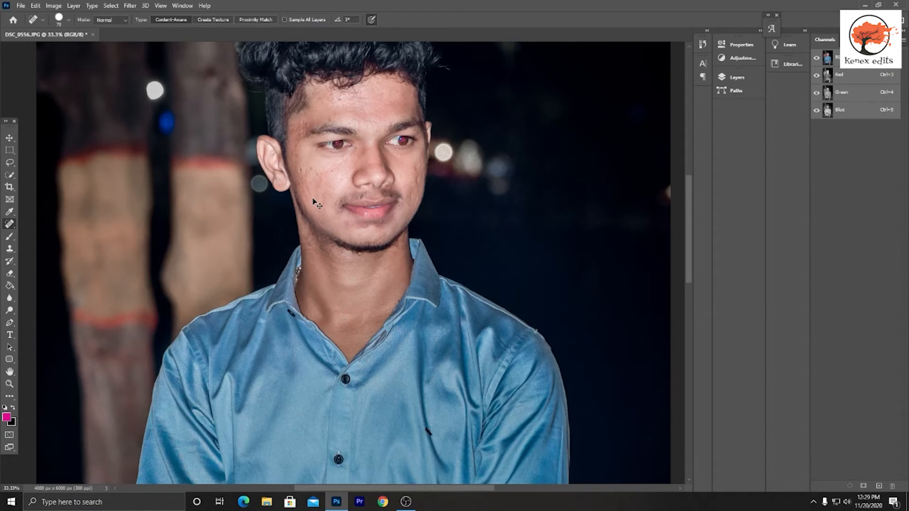
pyautogui.hotkey('ctrl', '+')
pyautogui.moveTo(313, 198); pyautogui.dragTo(426, 476)
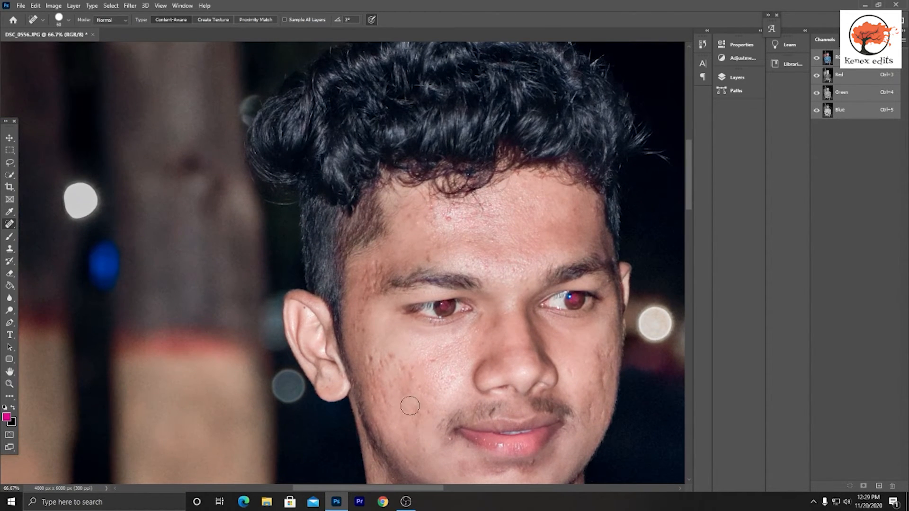
pyautogui.click(413, 368)
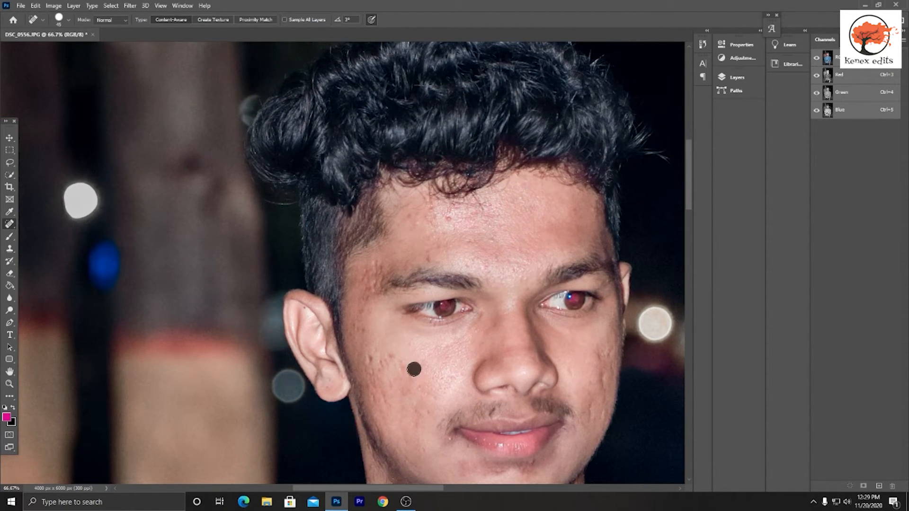
pyautogui.click(396, 362)
pyautogui.click(372, 361)
pyautogui.click(406, 377)
pyautogui.click(417, 419)
# Step: Heal the spots on the subject's forehead and on the temple above the visible ear
pyautogui.moveTo(455, 261); pyautogui.dragTo(402, 238)
pyautogui.click(393, 197)
pyautogui.click(378, 233)
pyautogui.click(419, 221)
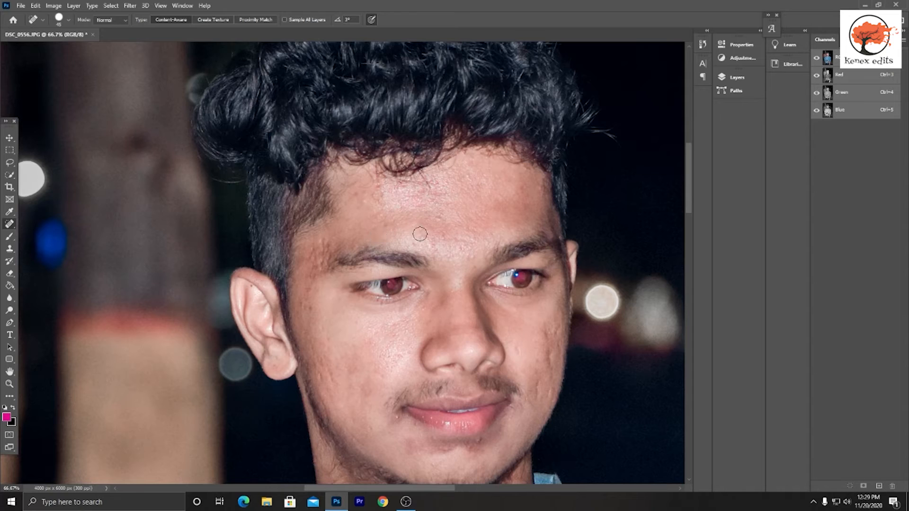
pyautogui.click(327, 240)
pyautogui.click(325, 252)
pyautogui.click(318, 270)
pyautogui.click(323, 254)
pyautogui.click(307, 295)
# Step: Heal the dark marks on the subject's far cheek, on the side facing the background lights
pyautogui.moveTo(331, 309); pyautogui.dragTo(288, 240)
pyautogui.click(499, 269)
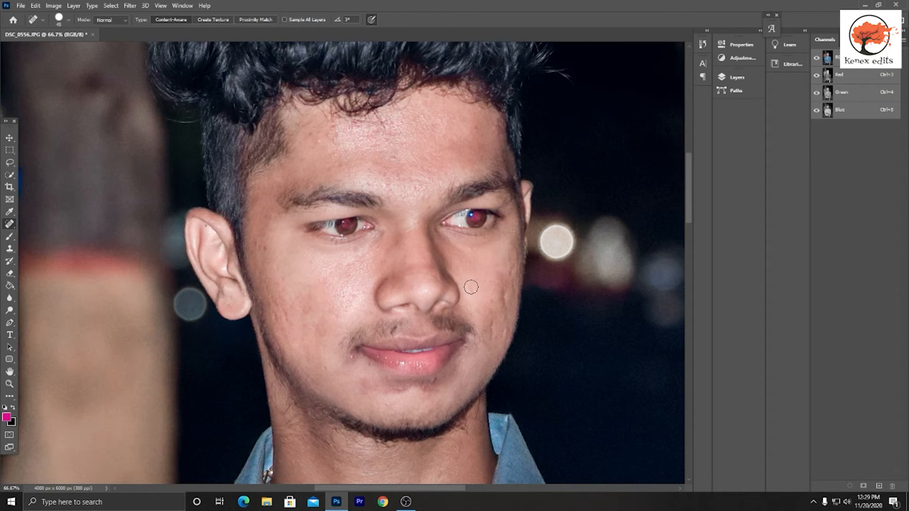
pyautogui.click(502, 306)
pyautogui.click(496, 327)
pyautogui.click(502, 331)
pyautogui.click(501, 287)
# Step: Heal the remaining spots on the near cheek and on the forehead between the eyebrows
pyautogui.click(339, 311)
pyautogui.click(356, 294)
pyautogui.click(399, 176)
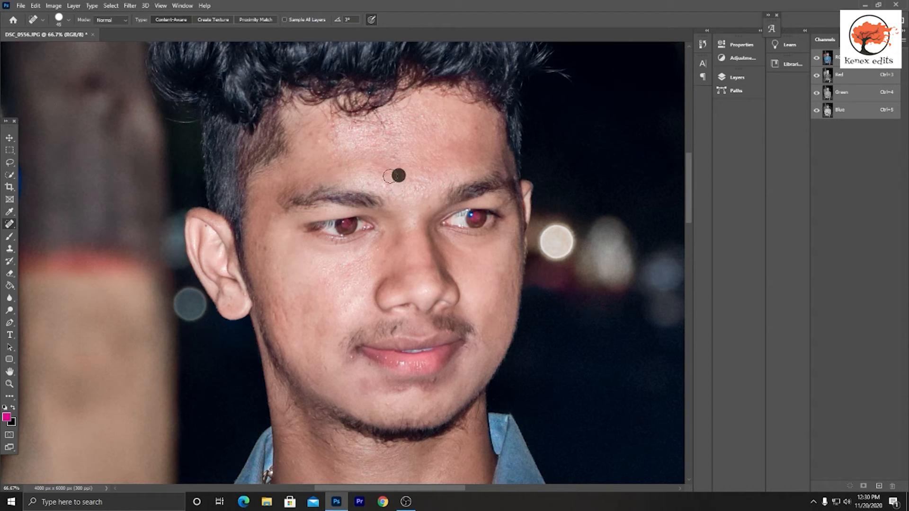
pyautogui.click(392, 180)
pyautogui.click(373, 183)
# Step: Clean up the last blemishes on the lower near cheek and around the chin
pyautogui.moveTo(401, 244); pyautogui.dragTo(388, 132)
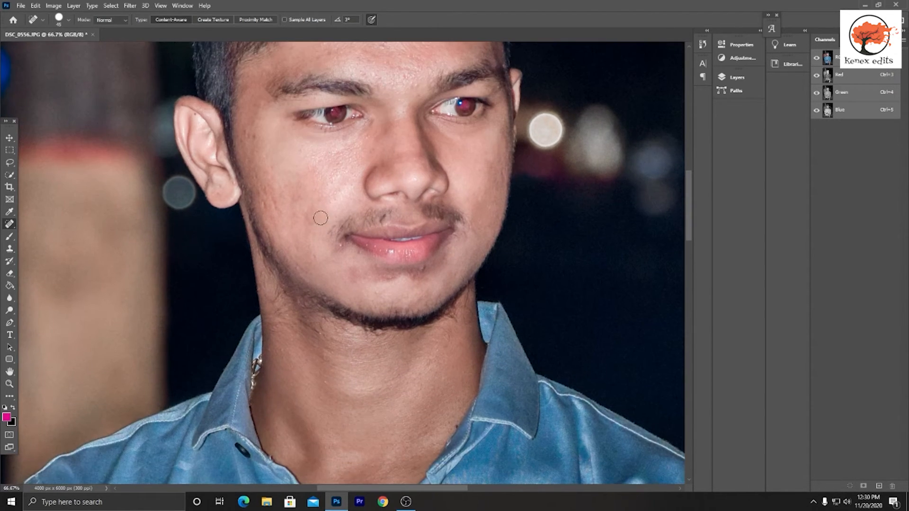
pyautogui.click(314, 207)
pyautogui.click(297, 192)
pyautogui.click(331, 192)
pyautogui.click(424, 276)
pyautogui.scroll(-5, 425, 359)
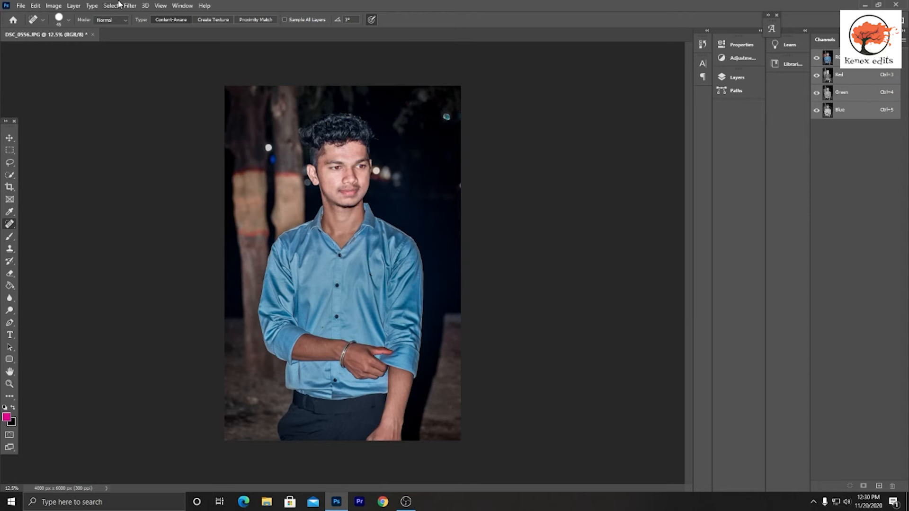
# Step: Smooth the skin with the Imagenomic Portraiture 3 filter, using Normal smoothing with the Smoothing amount at 20%
pyautogui.click(129, 5)
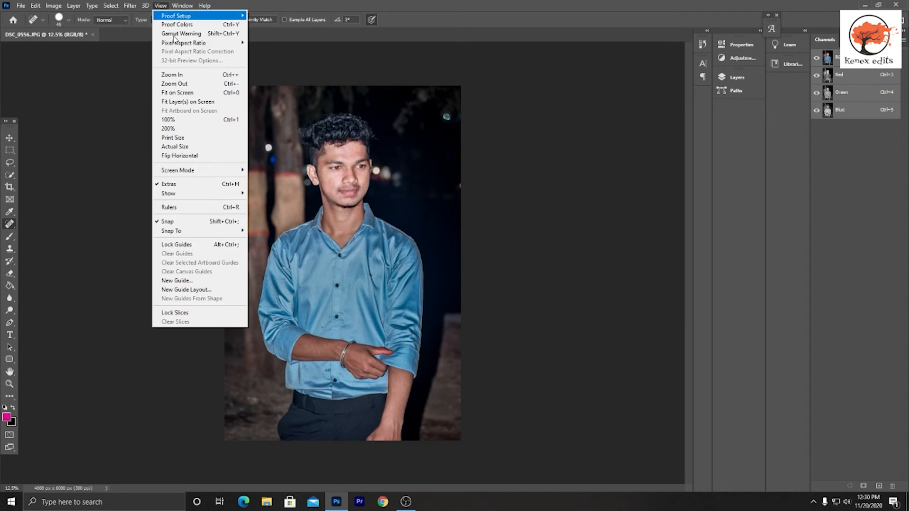
pyautogui.moveTo(146, 208)
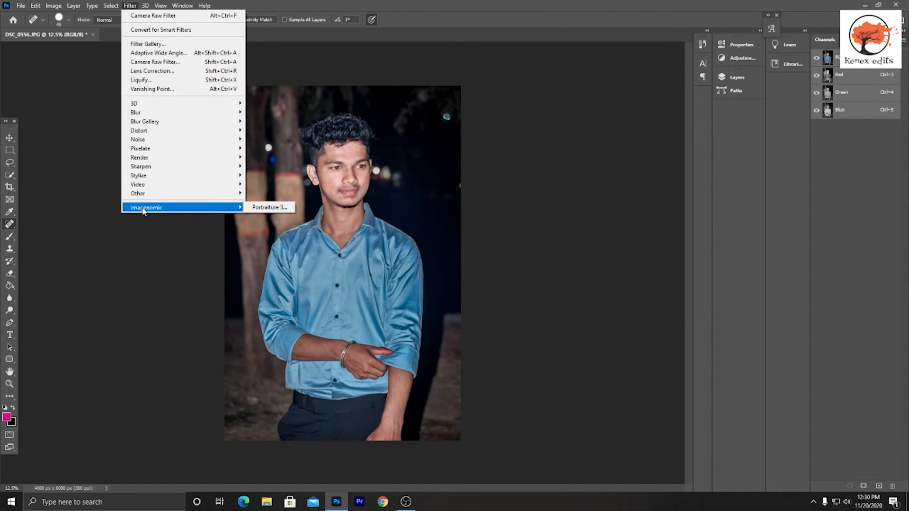
pyautogui.click(280, 207)
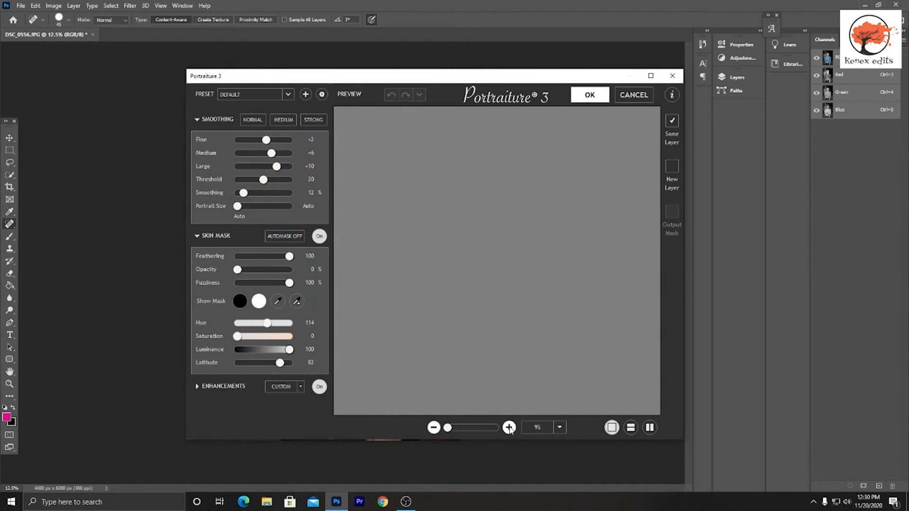
pyautogui.click(509, 429)
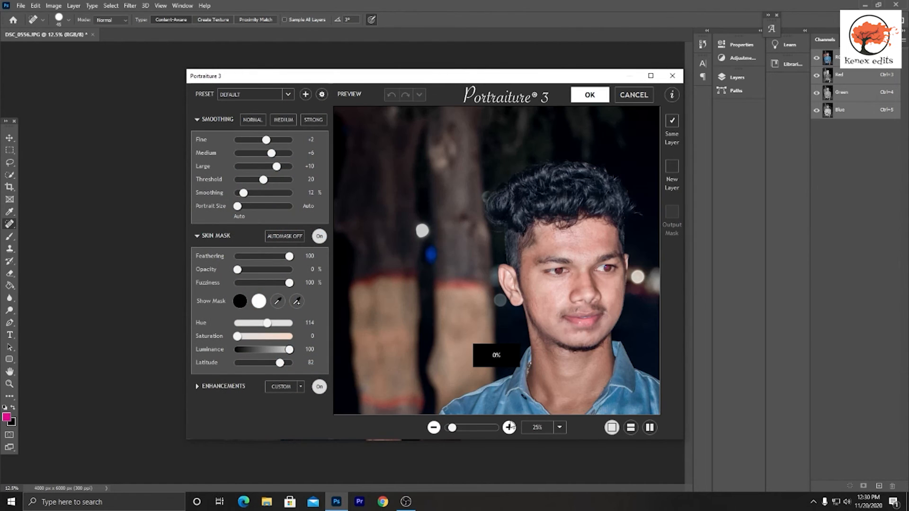
pyautogui.moveTo(529, 290); pyautogui.dragTo(519, 284)
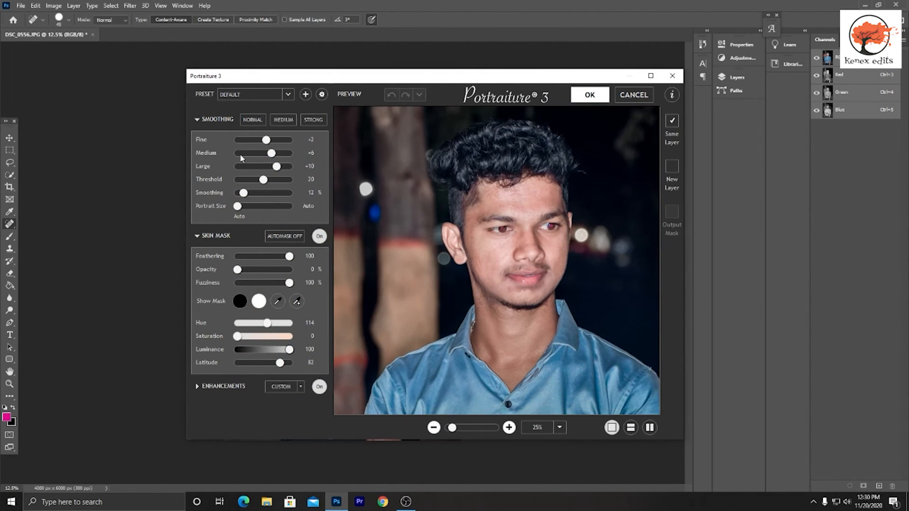
pyautogui.click(253, 119)
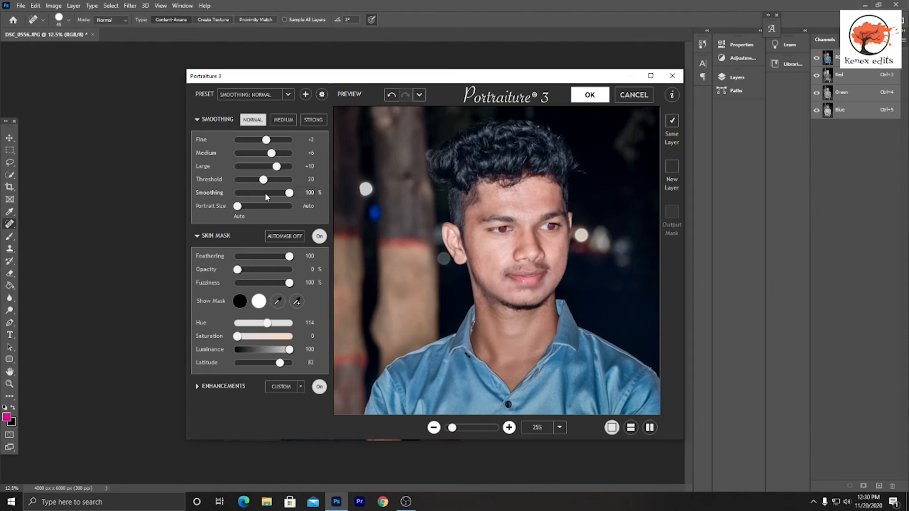
pyautogui.click(248, 193)
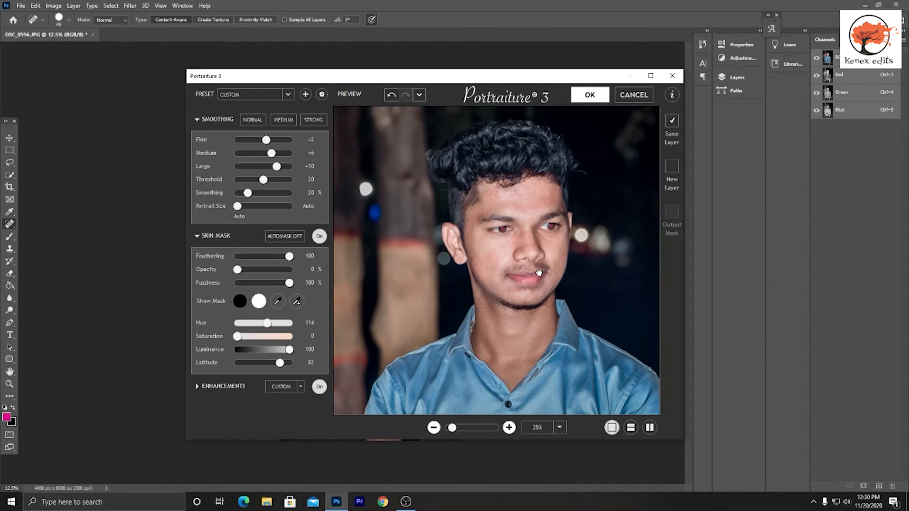
pyautogui.click(589, 94)
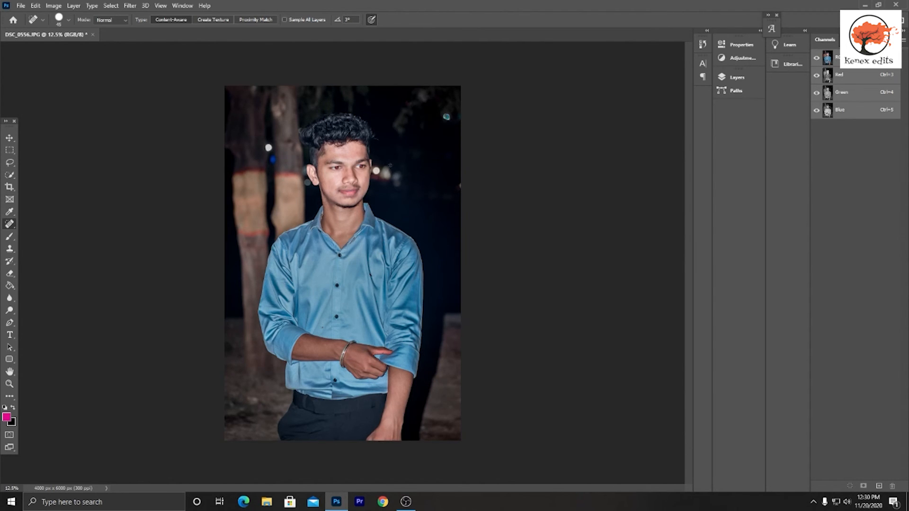
# Step: Examine the retouched face, hair and shirt up close to check the finished edit
pyautogui.click(9, 139)
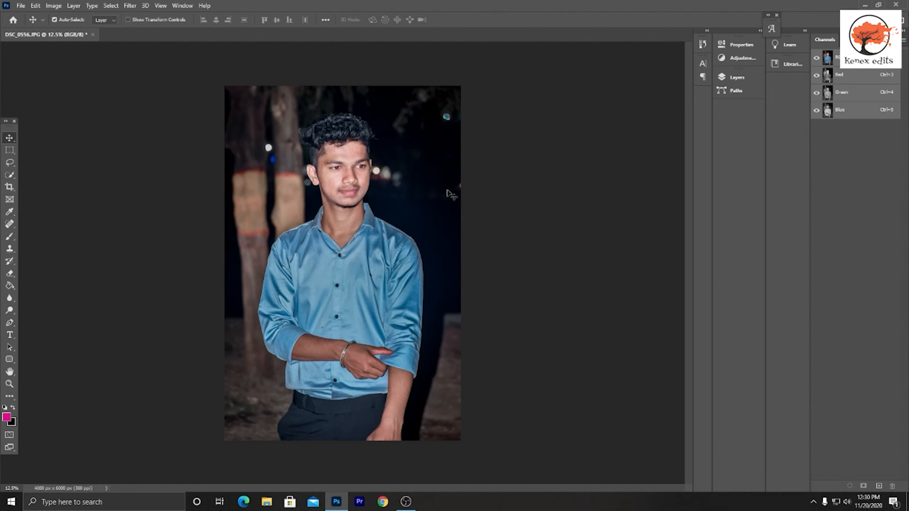
pyautogui.hotkey('ctrl', '+')
pyautogui.hotkey('ctrl', '+')
pyautogui.hotkey('ctrl', '+')
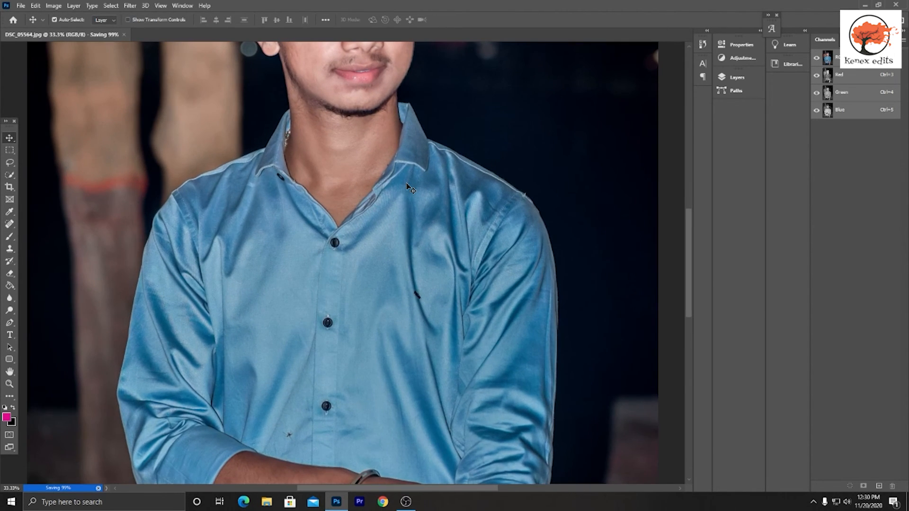
pyautogui.moveTo(408, 188); pyautogui.dragTo(394, 210)
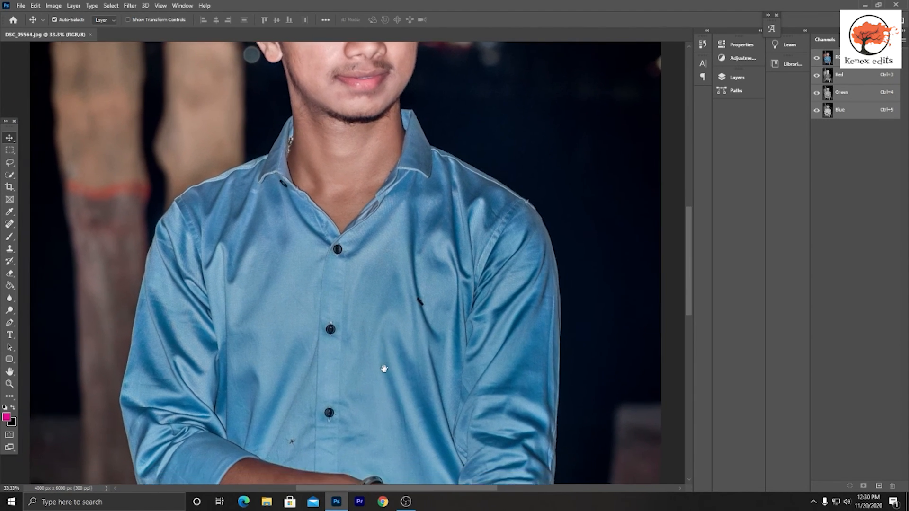
pyautogui.moveTo(384, 411); pyautogui.dragTo(376, 296)
pyautogui.moveTo(378, 204); pyautogui.dragTo(388, 450)
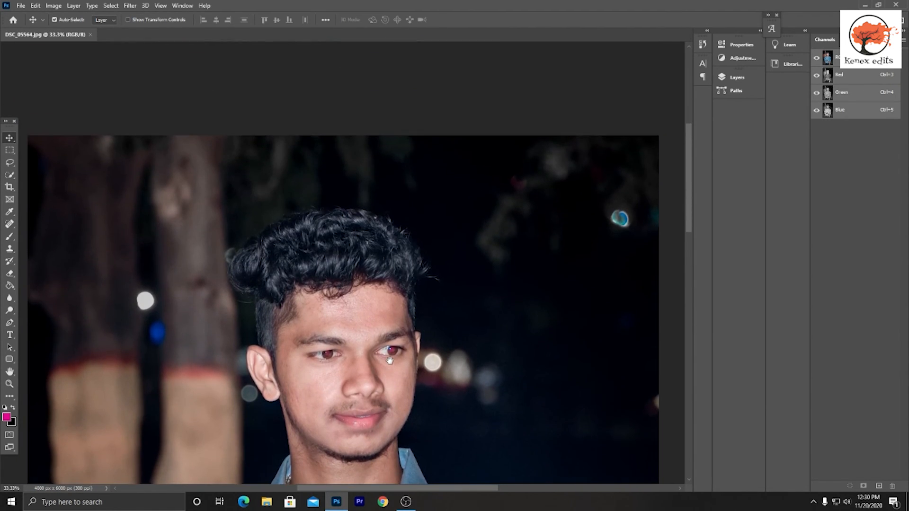
pyautogui.moveTo(392, 374); pyautogui.dragTo(392, 286)
pyautogui.moveTo(393, 287); pyautogui.dragTo(395, 282)
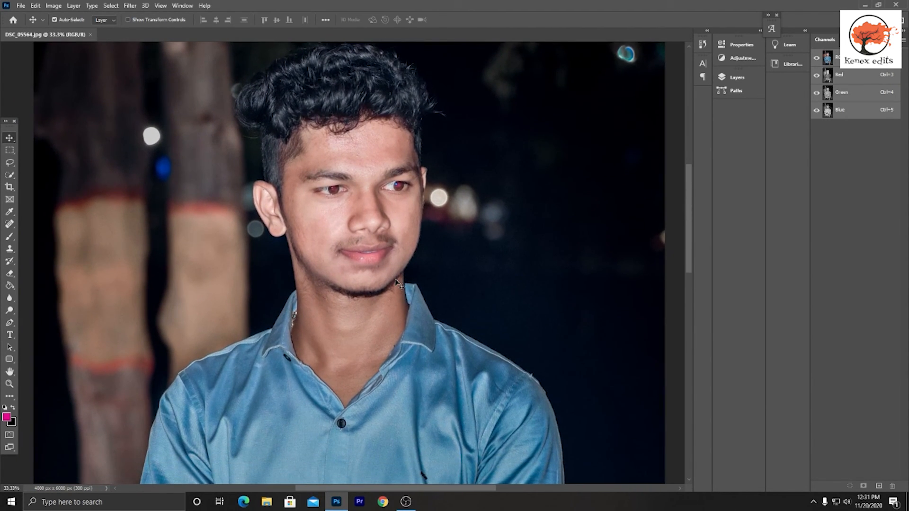
pyautogui.scroll(-3, 396, 283)
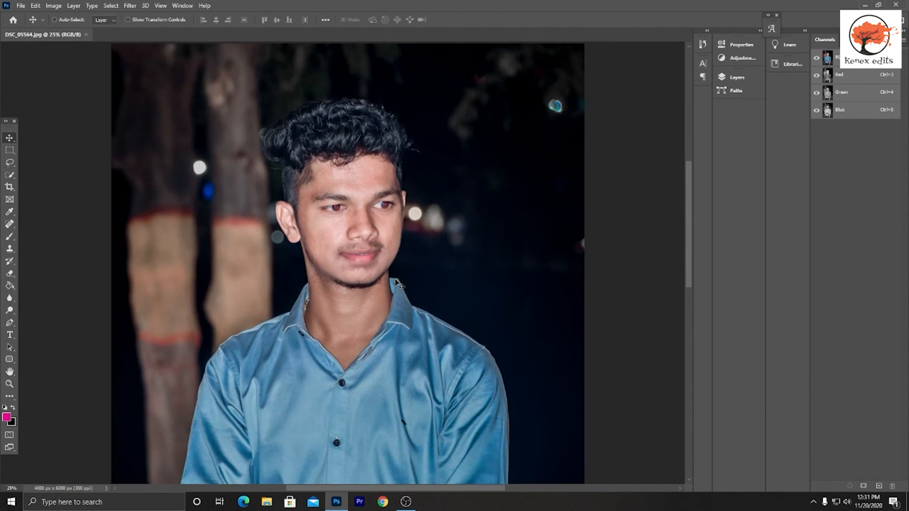
pyautogui.click(405, 502)
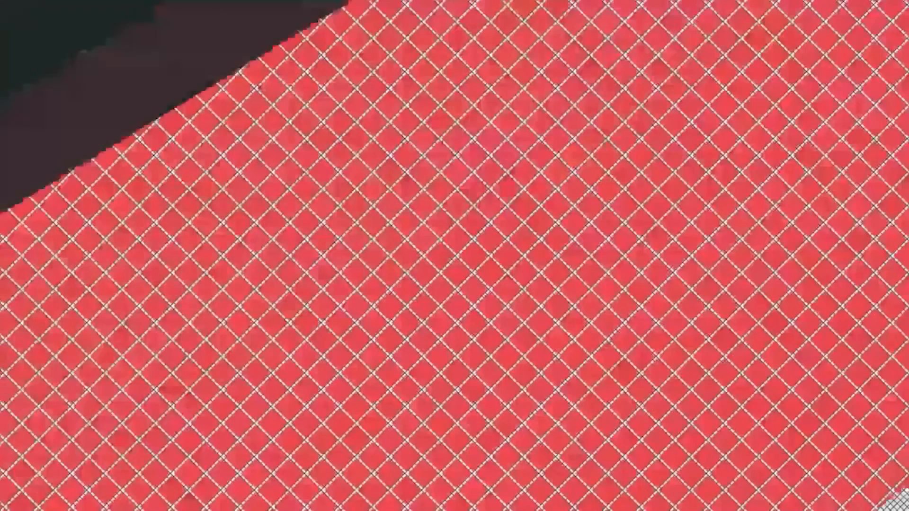